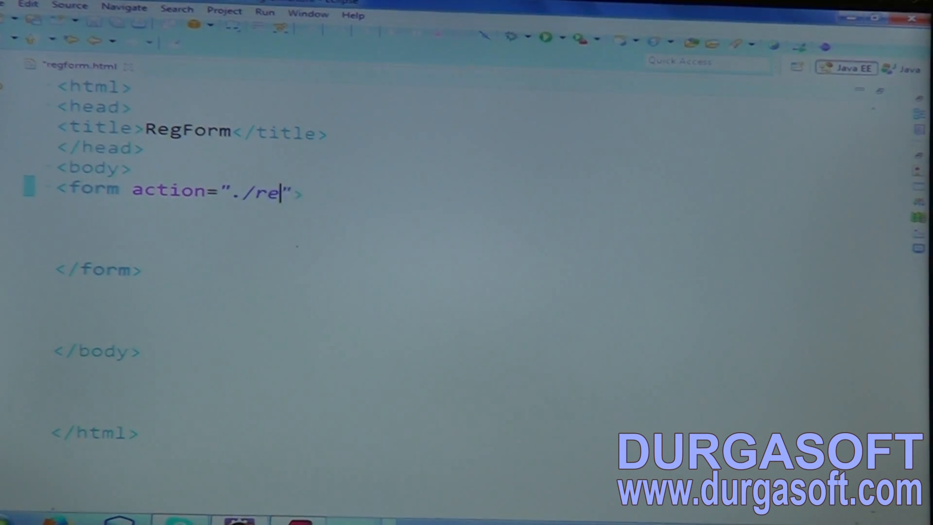
type("g")
Step: Set the form action to "./reg" and lay out ID:, NAME:, EMAIL:, ADDRESS: labels on separate lines
key("Down")
type("NAME:")
key("Return")
type("EMAIL:")
key("Return")
type("ADDRESS")
key("Up")
key("Up")
key("Home")
key("Return")
key("Up")
type("ID:")
key("Down")
key("Down")
key("Down")
key("End")
type(":")
key("Up")
key("Up")
key("Up")
Step: Wrap the four label lines in a <table> opened above ID: and closed below ADDRESS:, and save
key("Home")
key("Return")
key("Return")
key("Up")
type("<ta")
key("Return")
key("ctrl+s")
key("shift+End")
key("Delete")
key("End")
key("Return")
type("</table>")
key("ctrl+s")
Step: Enclose each of the ID:, NAME:, EMAIL:, ADDRESS: lines in its own <tr>...</tr> row
key("Up")
key("Up")
key("Up")
key("Home")
key("Return")
key("Up")
type("<M")
key("BackSpace")
key("BackSpace")
type("<tr>")
type("</tr>")
key("ctrl+s")
key("shift+ctrl+Left")
key("shift+Left")
key("shift+Left")
key("ctrl+x")
key("Down")
key("End")
key("ctrl+v")
key("Left")
key("Left")
key("Left")
key("Left")
key("BackSpace")
key("Left")
key("Left")
key("shift+Home")
key("ctrl+c")
key("Down")
key("Home")
key("ctrl+v")
key("Home")
key("ctrl+v")
key("Down")
key("Home")
key("ctrl+v")
key("Up")
key("Up")
type("</tr>")
key("Down")
key("End")
type("</tr>")
key("Down")
key("End")
type("</tr>")
key("Up")
key("Up")
key("Up")
Step: Put each label inside a <td>...</td> cell in all four rows
key("Left")
key("Left")
key("Left")
key("Tab")
key("Left")
type("<td>")
key("BackSpace")
key("Right")
key("Right")
type("</td>")
key("shift+Left")
key("shift+Left")
key("shift+Left")
key("ctrl+c")
key("Down")
key("ctrl+v")
key("Down")
key("ctrl+v")
key("Down")
key("ctrl+v")
key("Up")
key("Up")
key("Up")
key("ctrl+Left")
key("ctrl+Left")
key("shift+Left")
key("shift+Left")
key("shift+Left")
key("ctrl+c")
key("Down")
key("ctrl+v")
key("Down")
key("Left")
key("Left")
key("Left")
key("ctrl+v")
key("Down")
key("Left")
key("Left")
key("Left")
key("Left")
key("Left")
key("ctrl+v")
key("shift+Left")
key("shift+Left")
key("shift+Left")
key("shift+Left")
key("shift+Left")
key("shift+Left")
key("shift+Left")
key("shift+Left")
key("shift+Left")
key("shift+Left")
key("Right")
type("<td><</td><")
Step: Add a <td><input type="text" .../></td> cell to the ID row via content assist and save
key("Escape")
key("ctrl+space")
key("Return")
type("t")
key("ctrl+space")
key("Return")
key("End")
type("name=\"name\"/>")
key("ctrl+s")
Step: Copy the ID input cell into the NAME, EMAIL and ADDRESS rows
key("shift+Home")
key("Left")
key("ctrl+Left")
key("ctrl+Left")
key("ctrl+Left")
key("shift+Left")
key("ctrl+shift+Right")
key("ctrl+shift+Right")
key("ctrl+shift+Right")
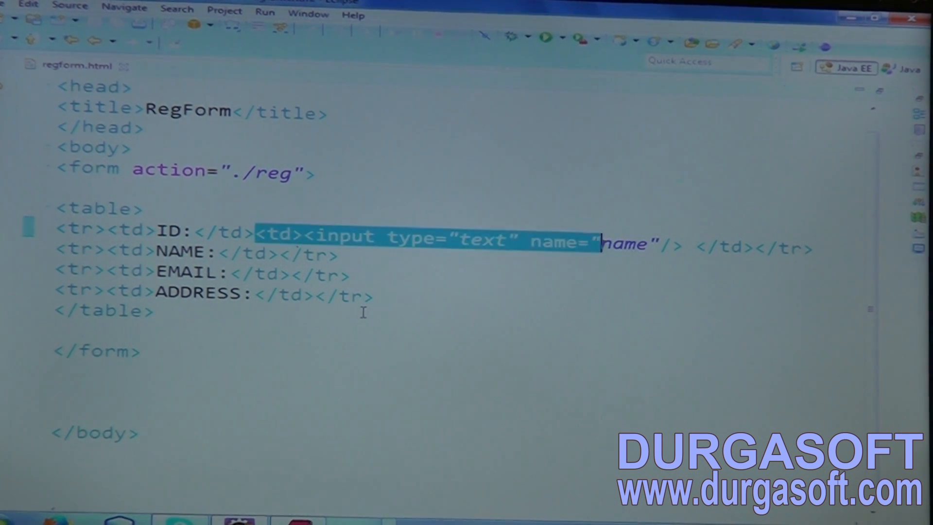
key("ctrl+shift+Right")
key("ctrl+shift+Right")
key("ctrl+shift+Right")
key("ctrl+shift+Right")
key("ctrl+shift+Right")
key("ctrl+c")
key("Down")
key("Left")
key("Left")
key("Left")
key("ctrl+v")
key("Down")
key("Left")
key("Left")
key("Left")
key("ctrl+v")
key("Down")
key("ctrl+v")
Step: Rename the text inputs to name="id", "name" and "email" on their rows
key("Up")
key("Up")
double_click(649, 264)
type("email")
key("ctrl+shift+Left")
key("Up")
key("ctrl+shift+Right")
key("Up")
key("ctrl+shift+Left")
type("id")
key("Down")
key("ctrl+shift+Right")
key("ctrl+z")
key("ctrl+shift+Left")
type("email")
key("Down")
key("Left")
key("Left")
Step: Replace the address input with <textarea rows="5" cols="12" name="address"> and save
key("shift+ctrl+Right")
key("ctrl+shift+Right")
key("ctrl+shift+Right")
key("ctrl+shift+Right")
key("ctrl+shift+Right")
key("ctrl+shift+Right")
type("textarea r")
key("Return")
type("5")
key("Right")
type("co")
key("BackSpace")
key("ctrl+space")
key("Return")
type("12\" name=\"address")
key("Right")
key("Delete")
type("></textarea>")
key("ctrl+s")
key("shift+ctrl+Left")
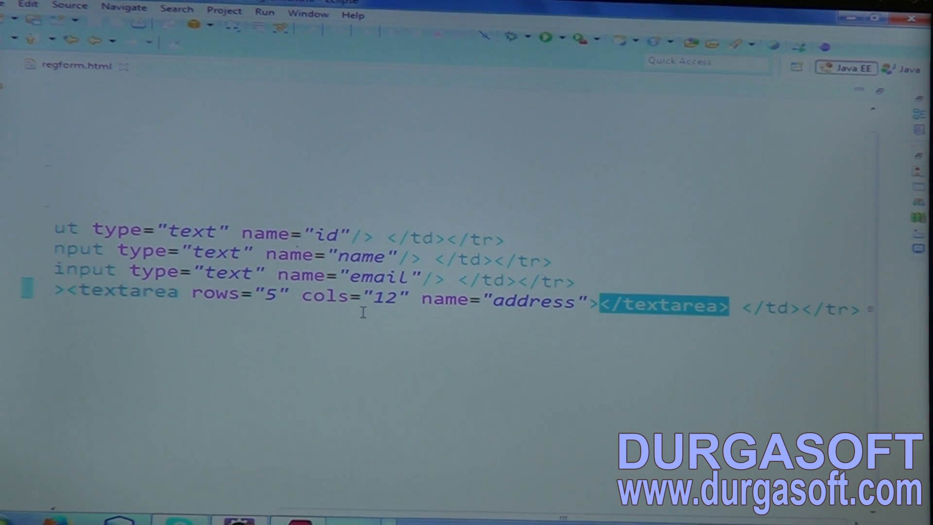
key("Right")
key("shift+ctrl+Left")
key("Left")
key("Left")
Step: Duplicate the address row below it and strip the copied ADDRESS: label and text area
key("Home")
key("Down")
key("Down")
key("ctrl+v")
key("Left")
key("Left")
key("Left")
key("Home")
key("Right")
key("Right")
key("Right")
key("shift+End")
key("Delete")
key("shift+ctrl+Right")
key("shift+ctrl+Right")
key("shift+ctrl+Right")
key("shift+ctrl+Right")
key("shift+ctrl+Right")
key("shift+ctrl+Right")
key("shift+ctrl+Right")
key("shift+ctrl+Right")
key("shift+ctrl+Right")
key("shift+ctrl+Right")
key("shift+ctrl+Right")
key("shift+ctrl+Right")
key("Delete")
type("<input> ty")
Step: Fill the new row with <input type="submit" value="Register"/> and save regform.html
key("Return")
type("su")
key("Return")
key("End")
type("val")
key("Return")
key("End")
type("Register\"/")
key("End")
key("ctrl+s")
Step: Delete the blank lines around the form, body and html closing tags and save
key("Down")
key("Down")
key("Down")
key("shift+Down")
key("Delete")
key("Down")
key("shift+Down")
key("Delete")
key("Down")
key("shift+Down")
key("shift+Down")
key("Delete")
key("ctrl+s")
left_click(51, 392)
key("shift+Down")
key("shift+Down")
key("shift+Down")
key("Delete")
left_click(51, 410)
Step: Create a new package named controller under the project's src folder
left_click(3, 91)
left_click(55, 175)
right_click(107, 188)
left_click(494, 224)
type("controll")
key("Return")
Step: Create servlet RegFormServlet in controller with the superclass field cleared
right_click(109, 218)
left_click(507, 337)
type("egFo")
left_click_drag(456, 237, 416, 237)
key("BackSpace")
key("BackSpace")
key("BackSpace")
key("BackSpace")
type("Generi")
key("BackSpace")
type("Serv")
key("BackSpace")
key("ctrl+a")
key("BackSpace")
left_click(553, 354)
left_click_drag(95, 212, 39, 150)
Step: Delete the generated comments and change 'implements Servlet' to 'extends GenericServlet'
key("Delete")
key("Down")
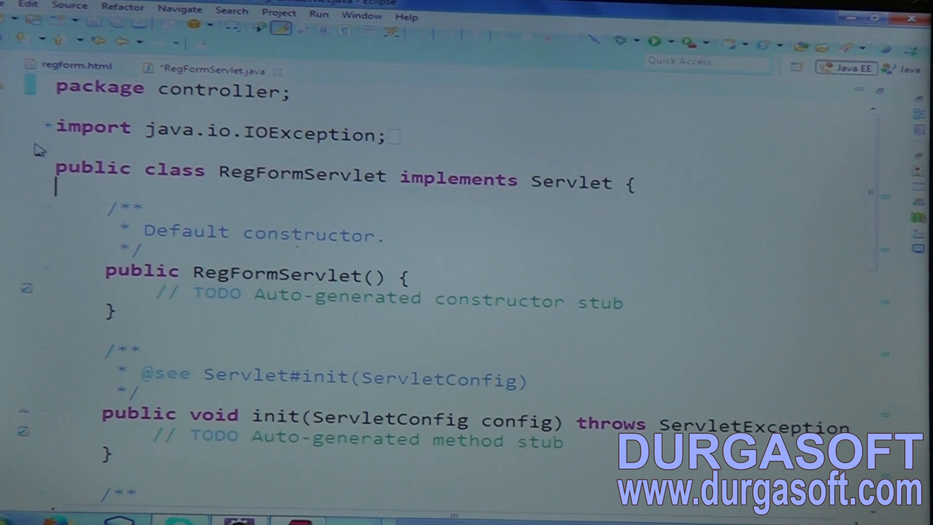
key("shift+Down")
key("shift+Down")
key("shift+Down")
key("Delete")
key("Left")
key("Left")
key("ctrl+shift+Left")
key("ctrl+shift+Left")
key("ctrl+shift+Left")
key("ctrl+shift+Right")
type("extends ")
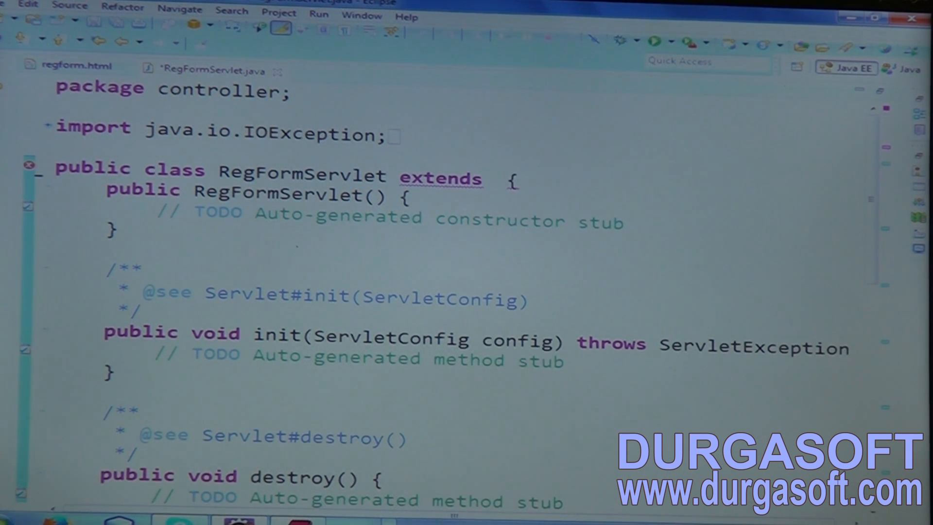
type("GenericServlet")
Step: Delete all the generated method stubs, save, and leave an empty class body
key("Down")
key("Home")
key("shift+Down")
key("shift+Down")
key("shift+Down")
key("shift+Down")
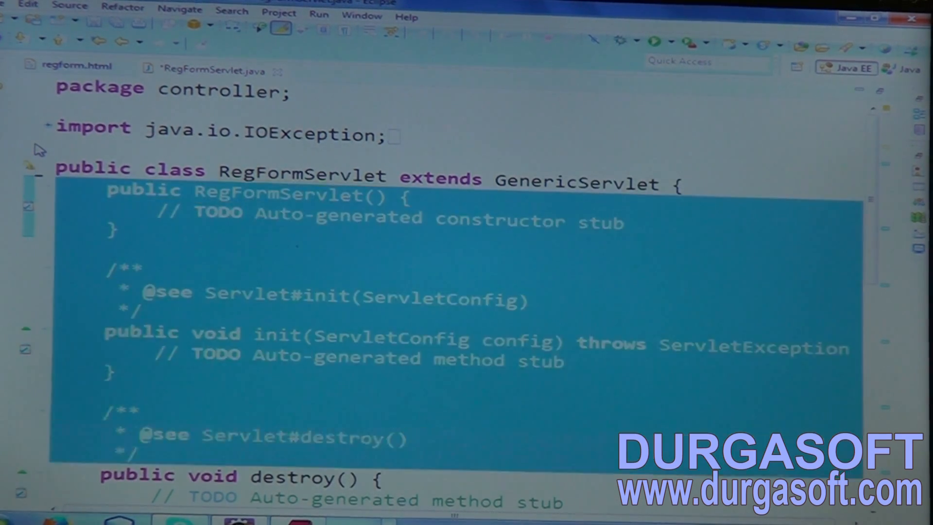
key("shift+Page_Down")
key("shift+Page_Down")
key("ctrl+shift+End")
key("Delete")
key("ctrl+s")
key("Return")
key("Return")
key("Return")
key("Up")
Step: Inspect the class error and its quick fixes, then dismiss them
left_click_drag(98, 177, 554, 186)
left_click(33, 172)
left_click(58, 190)
left_click_drag(76, 186, 110, 188)
left_click(297, 201)
Step: Insert the service() method stub via completion and remove its TODO comment line
key("ctrl+space")
key("Return")
key("shift+Up")
key("shift+Up")
key("Delete")
key("ctrl+s")
key("Return")
key("Return")
key("Return")
Step: Rename the service parameters arg0 and arg1 to req and res and save
double_click(554, 300)
type("req")
double_click(802, 307)
type("res")
key("ctrl+s")
left_click(659, 324)
key("Return")
key("shift+Up")
key("shift+Left")
key("Up")
key("Up")
key("Up")
key("shift+Down")
key("shift+Down")
key("shift+Down")
key("shift+Down")
key("shift+Down")
Step: Write int id = Integer.parseInt(req.getParameter("id")) in the service body, fixing the req typo
left_click(55, 352)
key("Tab")
key("Tab")
type("strin")
key("BackSpace")
key("BackSpace")
key("BackSpace")
key("BackSpace")
type("id=Integer")
key("Escape")
type(".p")
key("Return")
type("req")
key("Return")
type(".get")
left_click_drag(565, 401, 543, 402)
key("ctrl+z")
key("ctrl+z")
key("ctrl+z")
double_click(484, 360)
type("re")
left_click_drag(566, 302, 555, 302)
type("q")
double_click(554, 301)
left_click(447, 357)
double_click(446, 358)
key("ctrl+v")
type(".getP")
key("ctrl+space")
key("Return")
type("\"id")
key("End")
type(";")
key("ctrl+s")
key("Return")
type("String name=req.getP")
key("Return")
type("\"name")
Step: Add getParameter lines for name, email and address with their own variable names
key("End")
type(";")
key("ctrl+s")
key("shift+Home")
key("End")
key("ctrl+alt+Down")
key("ctrl+alt+Down")
double_click(540, 401)
type("email")
double_click(540, 421)
type("address")
double_click(557, 422)
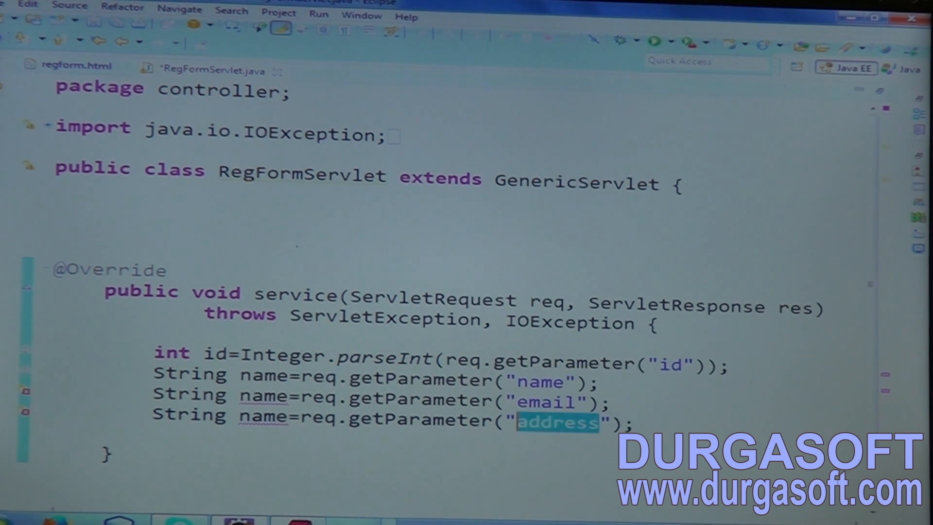
left_click(493, 420)
left_click(302, 416)
key("BackSpace")
key("BackSpace")
key("BackSpace")
type("a")
key("ctrl+space")
key("Return")
left_click(325, 397)
double_click(263, 396)
type("email")
key("ctrl+s")
Step: Add a try/catch(Exception) block loading Class.forName("oracle.jdbc.OracleDriver")
key("Down")
key("Left")
key("Left")
key("Left")
key("shift+Return")
key("Return")
key("Return")
key("Return")
key("Return")
type("try{}catch(Exception e")
key("End")
type("{")
left_click(195, 394)
key("Return")
key("Return")
key("Return")
type("Class.f")
key("ctrl+space")
key("Return")
type("\"oracle.jdbc.OracleDriver")
key("ctrl+s")
key("End")
type(";")
Step: Begin a Connection line calling DriverManager.getConnection(
key("Return")
type("Connection con=DriverManagergetc")
key("Return")
type("\"jdbc:oracle:thin:@localhost:1521:xe\",\"system")
key("ctrl+s")
type("\");")
key("Return")
type("con.prepare")
Step: Start the "insert into" SQL string inside con.prepareStatement("") and save RegFormServlet.java
key("Down")
key("Down")
key("Down")
key("Return")
type("\"inser")
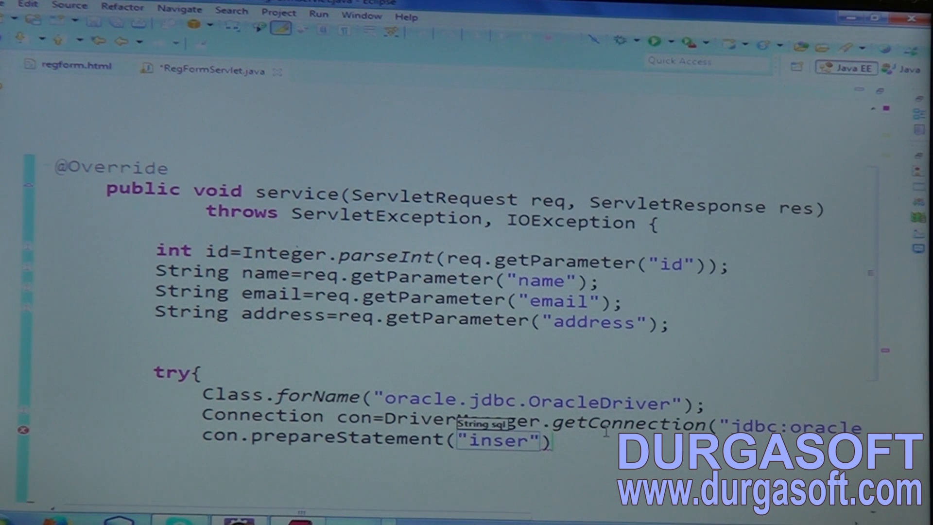
type("t ")
type("into student values")
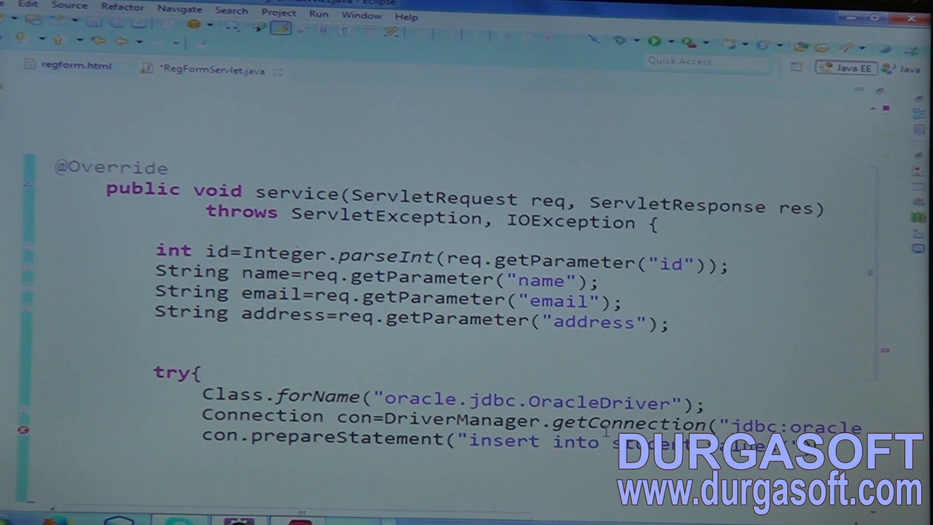
type("(")
type("?,?,?,?")
key("ctrl+s")
key("Home")
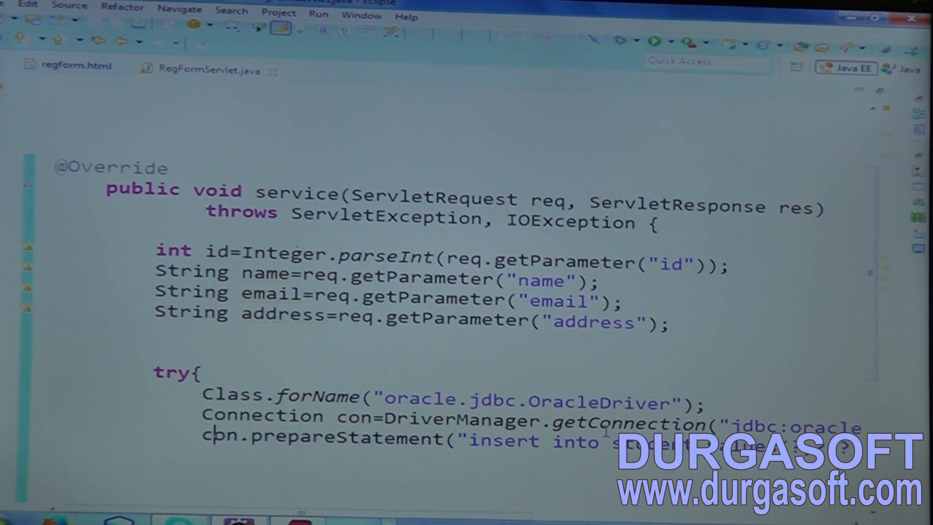
type("Prepared\tStat")
Step: Complete the PreparedStatement declaration and bind id as parameter 1 with pst.setInt(1,id)
key("ctrl+space")
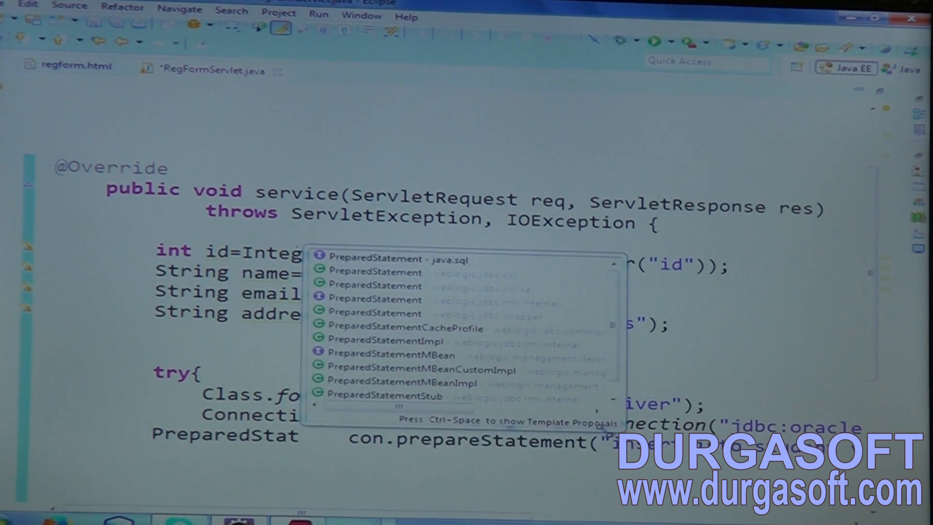
key("Return")
type("pst=")
key("End")
key("Return")
type("pst")
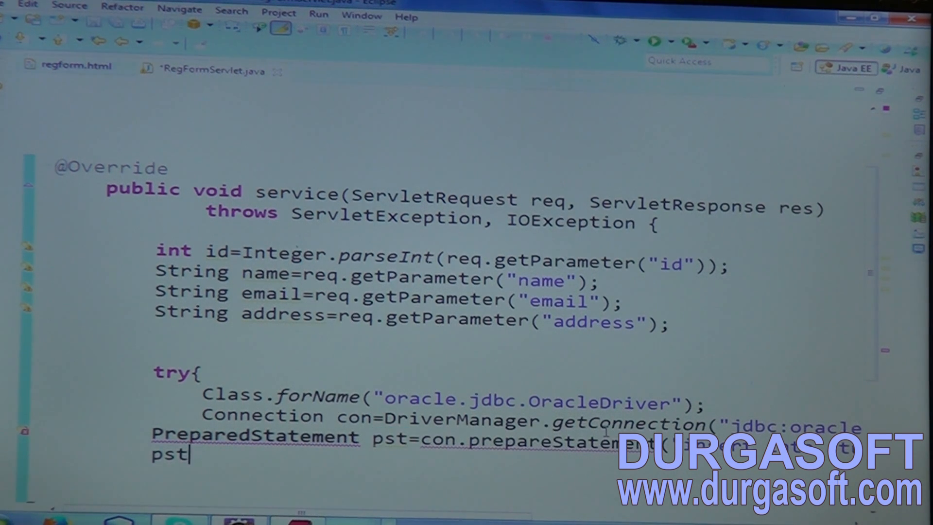
type(".setSt")
key("BackSpace")
key("BackSpace")
key("BackSpace")
type("tn")
key("ctrl+space")
key("BackSpace")
type("I")
key("Return")
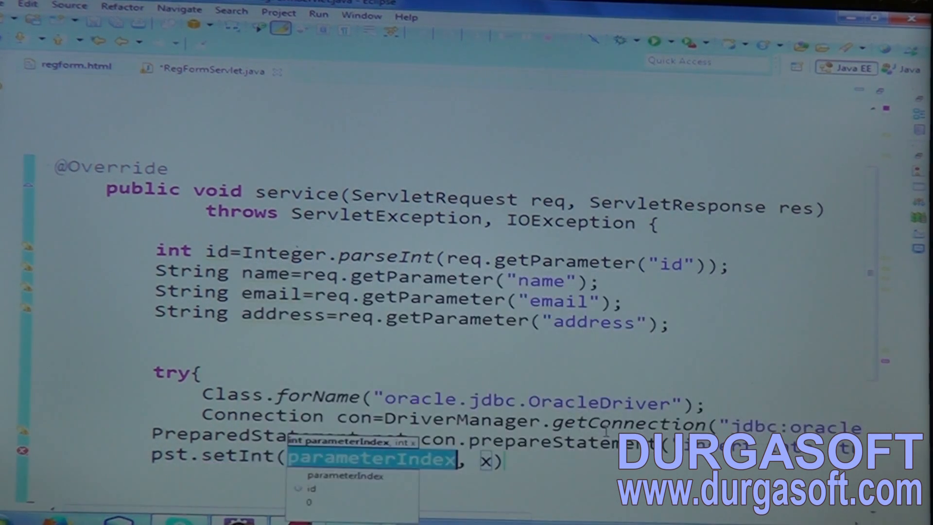
type("\"")
key("shift+Left")
key("shift+Left")
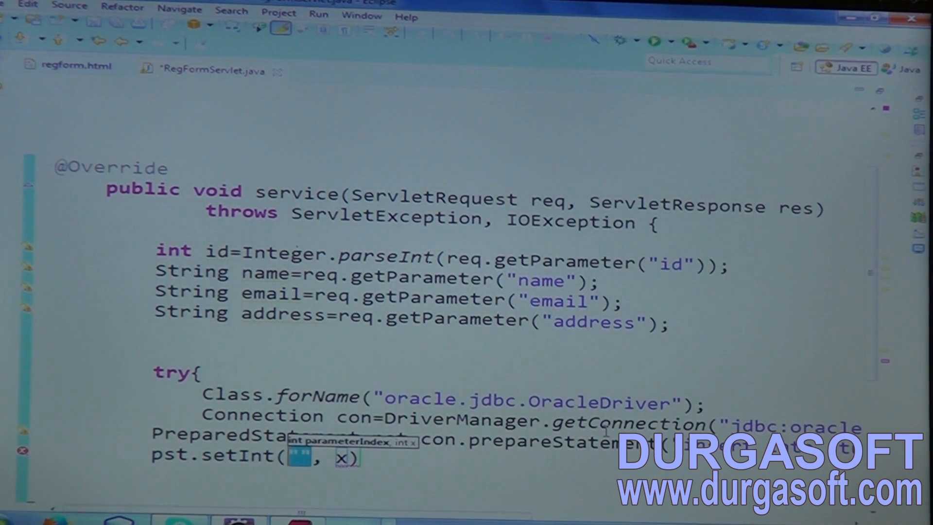
type("1")
key("Tab")
type("id")
key("End")
type(";")
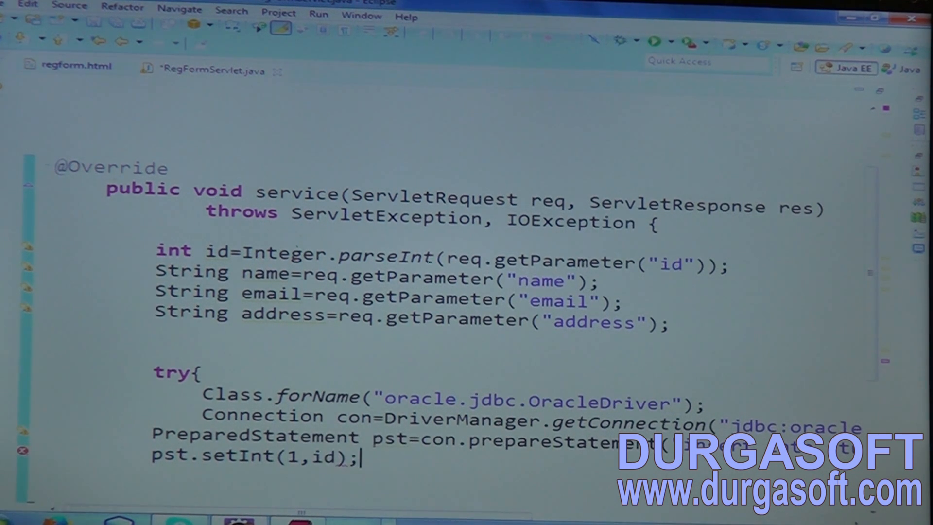
key("Return")
type("pst.setSt")
Step: Bind name with pst.setString(2,name), save, and duplicate that line twice for the remaining fields
key("Return")
type("2")
key("Tab")
type("name")
key("End")
type(";")
key("ctrl+s")
key("shift+Home")
key("shift+Home")
key("ctrl+c")
key("End")
key("Return")
key("ctrl+v")
key("Return")
key("ctrl+v")
Step: Edit the copied lines into pst.setString(3,email) and pst.setString(4,address)
key("shift+Left")
type("3")
key("Down")
key("shift+Left")
type("4")
double_click(381, 479)
type("email")
key("Down")
key("ctrl+shift+Left")
type("address")
key("Down")
key("Down")
key("Down")
type("pst.executeU")
Step: Add int i=pst.executeUpdate(); after the bindings, tidy its whitespace and save
key("Return")
type(";")
key("ctrl+s")
key("Home")
key("Tab")
key("Left")
type("int i=")
key("Delete")
key("ctrl+s")
Step: Open blank lines after the throws clause and declare PrintWriter out=res.getWriter(); then save
key("shift+Left")
key("Left")
key("Return")
key("Return")
key("ctrl+s")
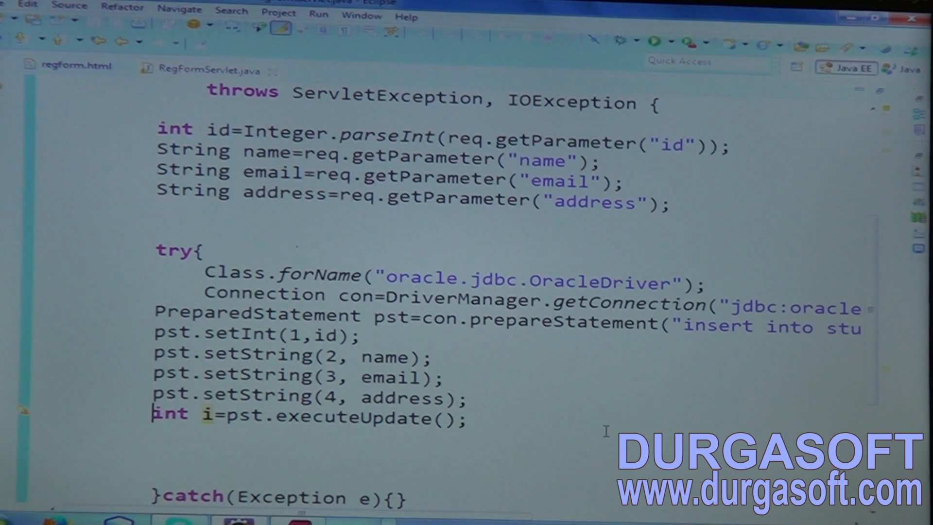
key("Up")
key("Up")
key("Up")
key("Up")
key("Up")
key("Up")
key("Return")
key("Return")
key("Return")
type("rintWriter out=res.get")
key("Return")
type(";")
key("ctrl+s")
Step: Add res.setContentType("text/html"); above the writer declaration, replacing plain with html, and save
key("Up")
key("Return")
type("res")
key("ctrl+space")
key("Escape")
type(".sertC")
key("Down")
key("Down")
key("Return")
type("\"")
key("Left")
type("pali")
key("BackSpace")
key("BackSpace")
key("BackSpace")
type("lain/html")
key("ctrl+shift+Left")
type("text;")
key("ctrl+s")
Step: Select across the content-type line to review it, then move down toward the end of the method
key("Home")
key("shift+Right")
key("ctrl+shift+Right")
key("ctrl+shift+Right")
key("ctrl+shift+Right")
key("ctrl+shift+Right")
key("ctrl+shift+Right")
key("ctrl+shift+Right")
key("shift+End")
key("Down")
key("Down")
key("Down")
Step: Write if(i!=0) followed by out.println of a green Reg Success heading
key("ctrl+End")
key("Up")
type("if()")
type("i!=0")
key("End")
key("Return")
type("out.println();")
key("Left")
key("Left")
type("\"<font color=\"\"")
key("Right")
type("''reg></font>Reg Success")
key("ctrl+shift+Left")
type("green'><h1>00")
key("BackSpace")
key("BackSpace")
type("R")
type("</h")
type("1>")
type("else")
Step: Add an else branch by copying the println and changing it to a red Reg Fail heading
key("Return")
key("shift+End")
key("ctrl+c")
key("Down")
key("ctrl+v")
key("ctrl+Left")
key("ctrl+Left")
key("ctrl+Left")
key("ctrl+Left")
key("ctrl+Left")
key("ctrl+Left")
key("ctrl+Left")
key("ctrl+shift+Left")
type("red")
key("ctrl+Right")
key("ctrl+shift+Right")
type("Fail")
key("Left")
type(":):(")
Step: Paste the red Reg Fail println into the catch block and remove the extra blank line
key("Home")
key("Down")
key("Down")
key("Down")
key("Home")
key("Right")
key("Return")
key("Up")
key("Up")
key("Up")
key("shift+Down")
key("Down")
key("ctrl+v")
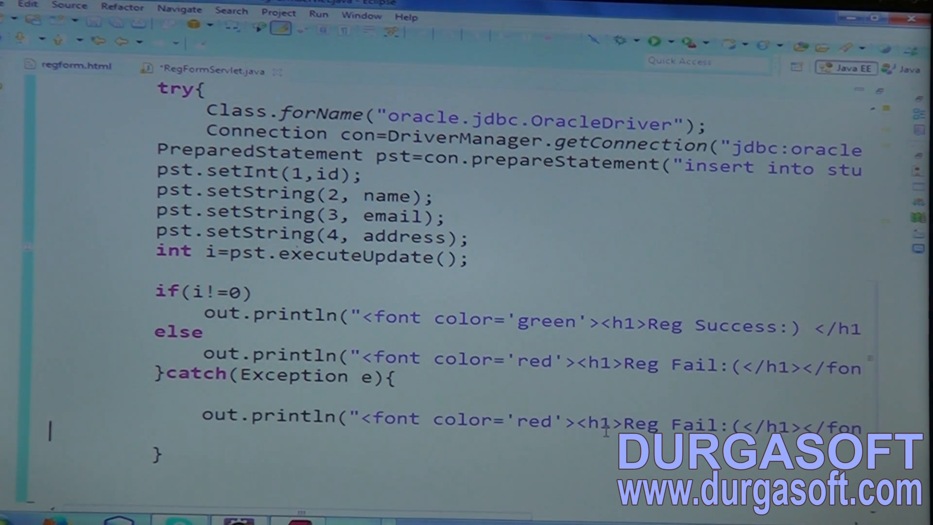
key("Delete")
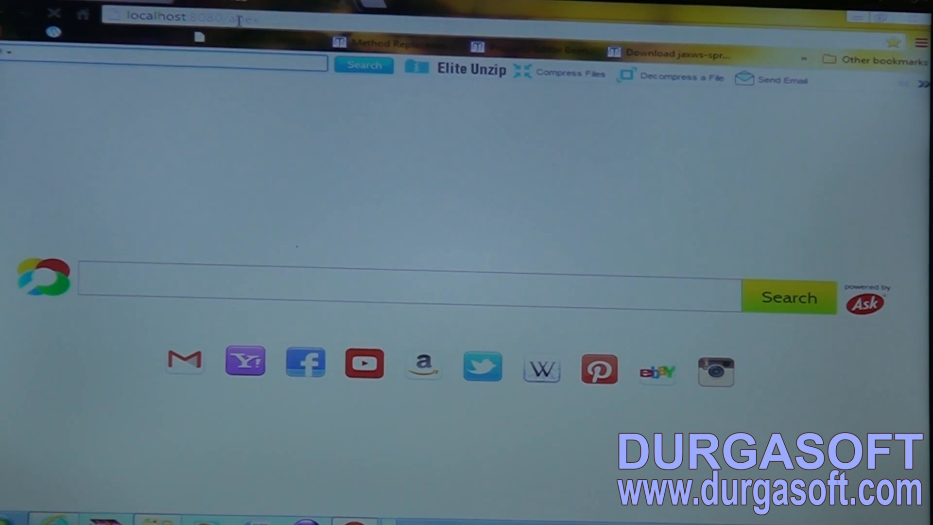
Step: Browse to localhost:8080/apex and log in to Database XE as system, dismissing the save-password offer
key("Return")
type("system")
key("Tab")
type("•••••••")
key("Return")
left_click(817, 126)
Step: Go to SQL > SQL Commands and enter select * from student in the editor
left_click(82, 482)
left_click(97, 250)
left_click(107, 272)
type("select * from student")
key("ctrl+a")
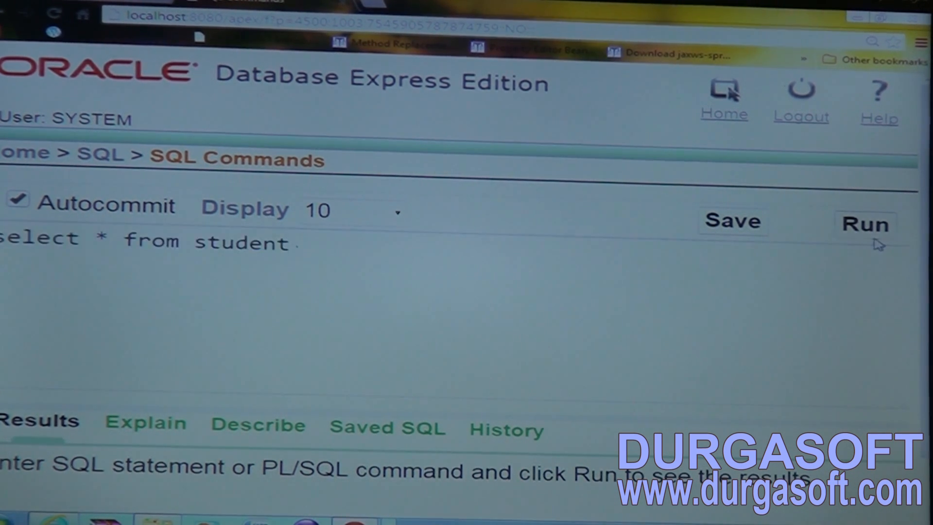